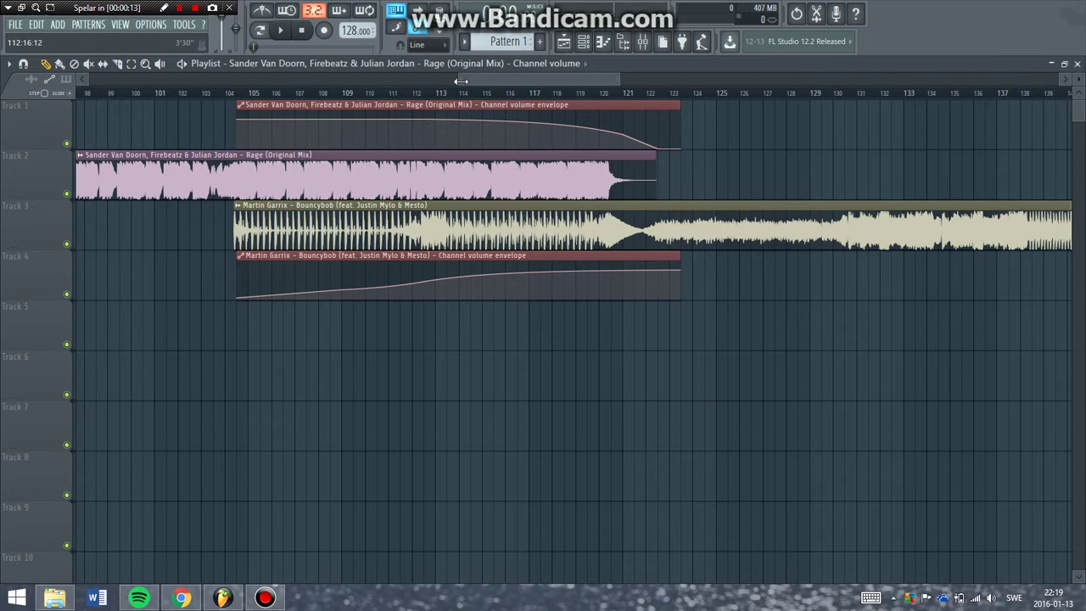
Zoom the playlist to the overlap and move the song position between bars 104 and 111
{"action": "left_click_drag", "start_coordinate": [461, 81], "coordinate": [462, 81]}
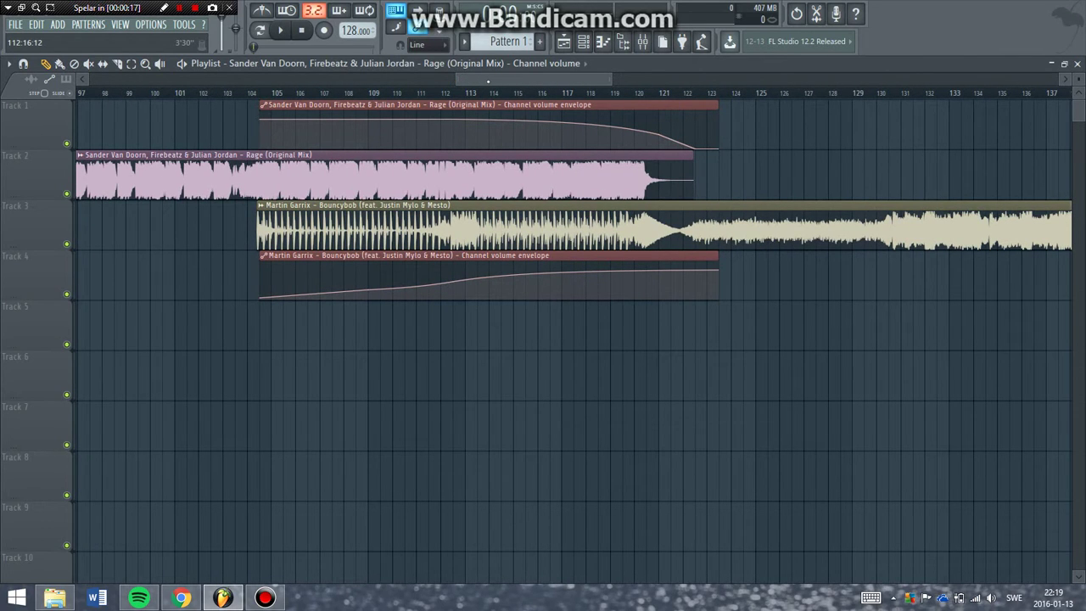
{"action": "scroll", "coordinate": [509, 85], "scroll_direction": "right", "scroll_amount": 4}
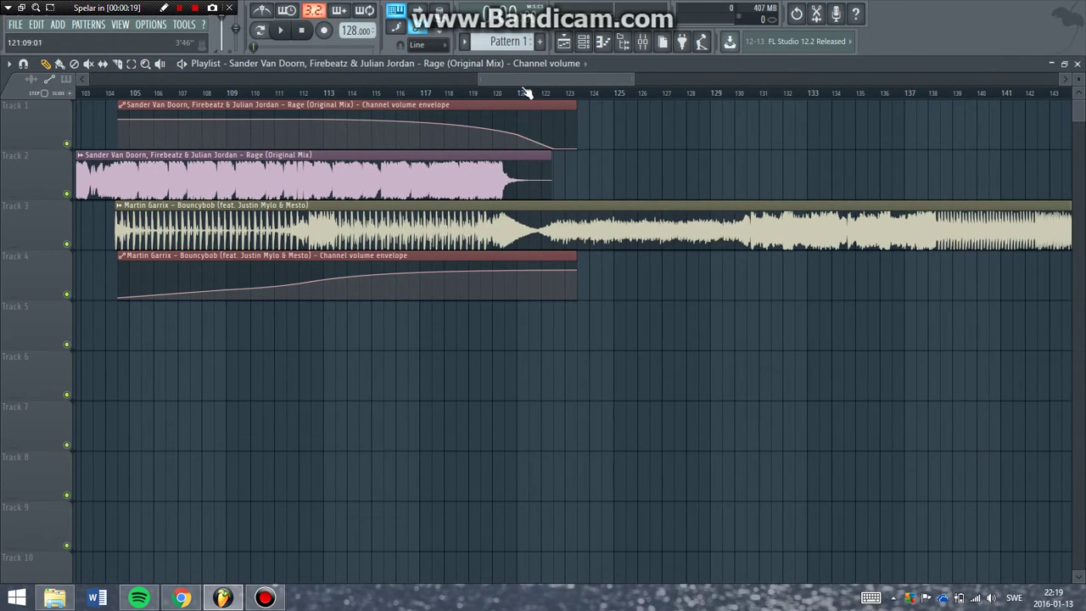
{"action": "scroll", "coordinate": [475, 85], "scroll_direction": "left", "scroll_amount": 4}
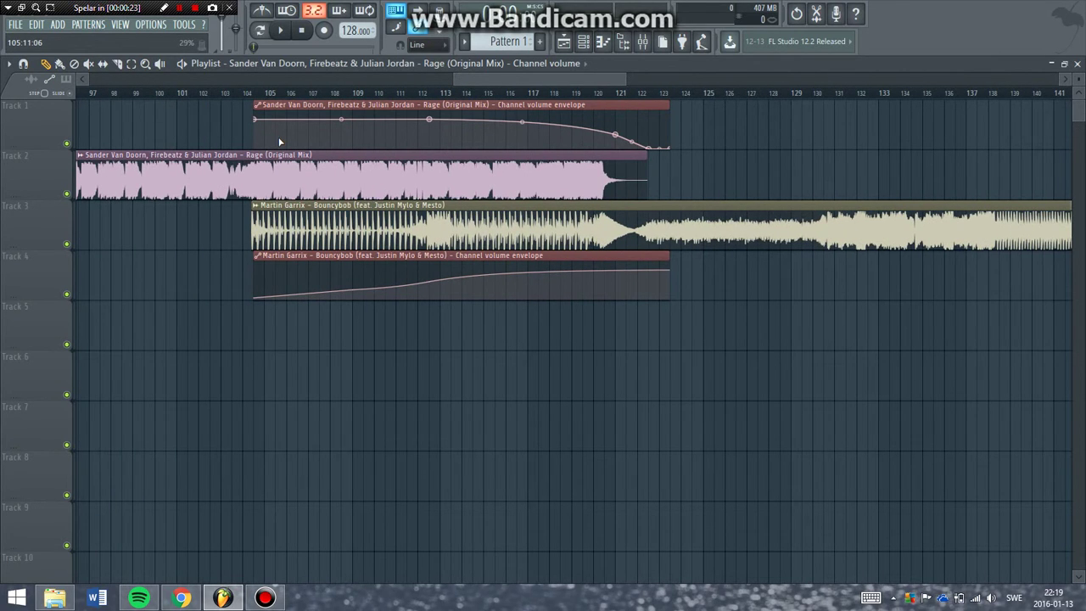
{"action": "left_click", "coordinate": [416, 96]}
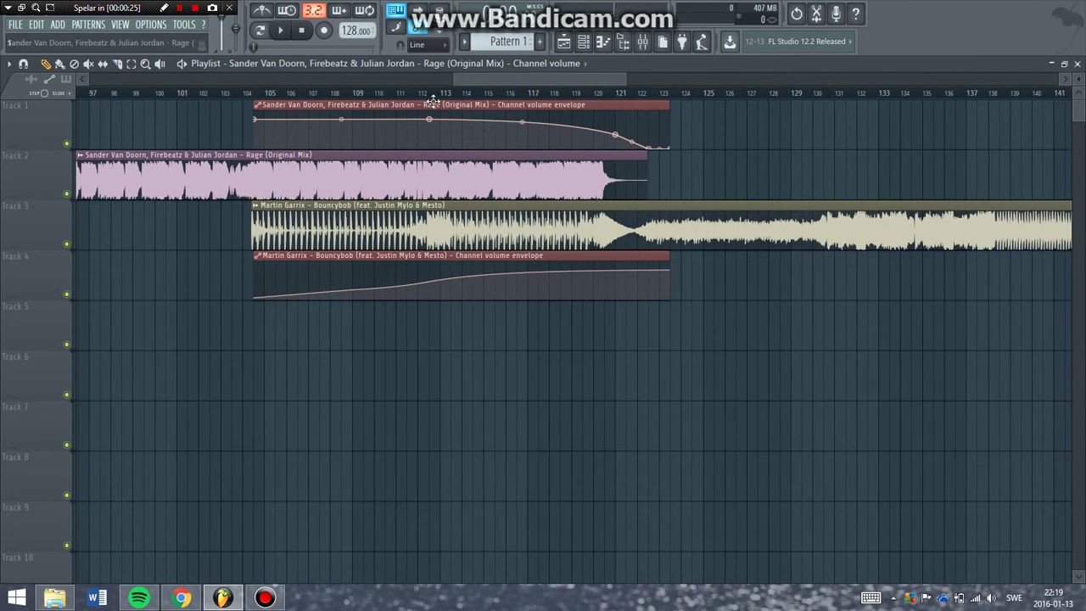
{"action": "scroll", "coordinate": [458, 79], "scroll_direction": "right", "scroll_amount": 2}
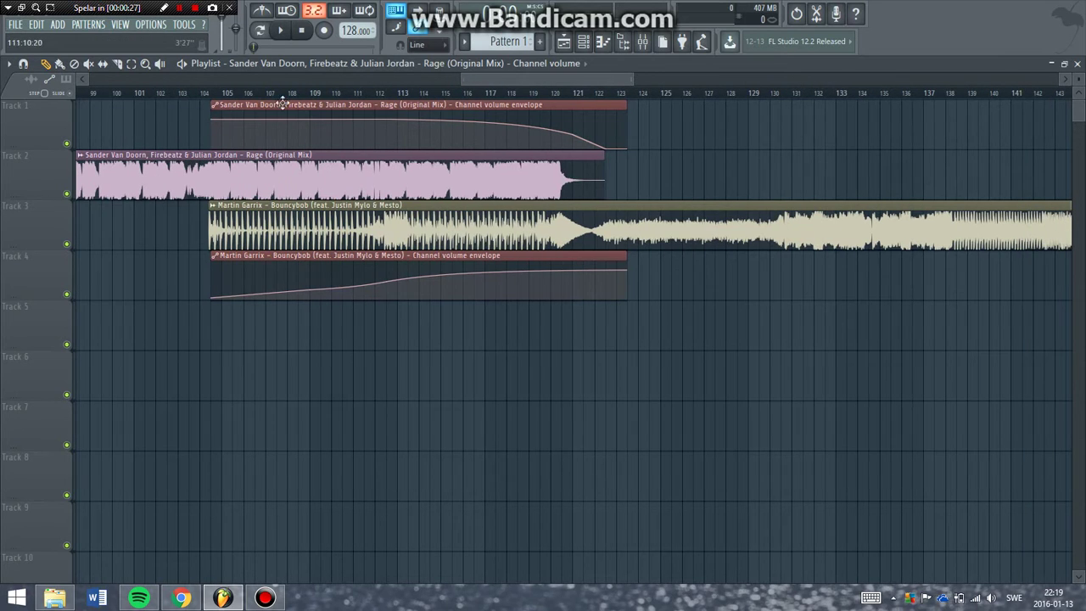
{"action": "left_click", "coordinate": [206, 103]}
{"action": "left_click_drag", "start_coordinate": [477, 79], "coordinate": [446, 83]}
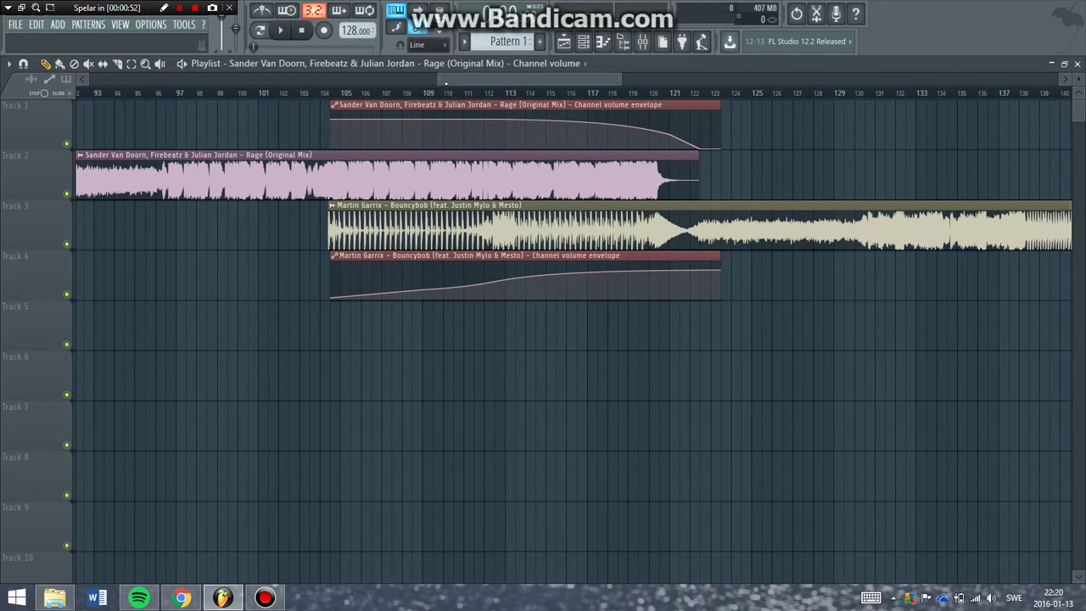
{"action": "left_click_drag", "start_coordinate": [451, 82], "coordinate": [417, 81]}
{"action": "left_click_drag", "start_coordinate": [620, 83], "coordinate": [650, 85]}
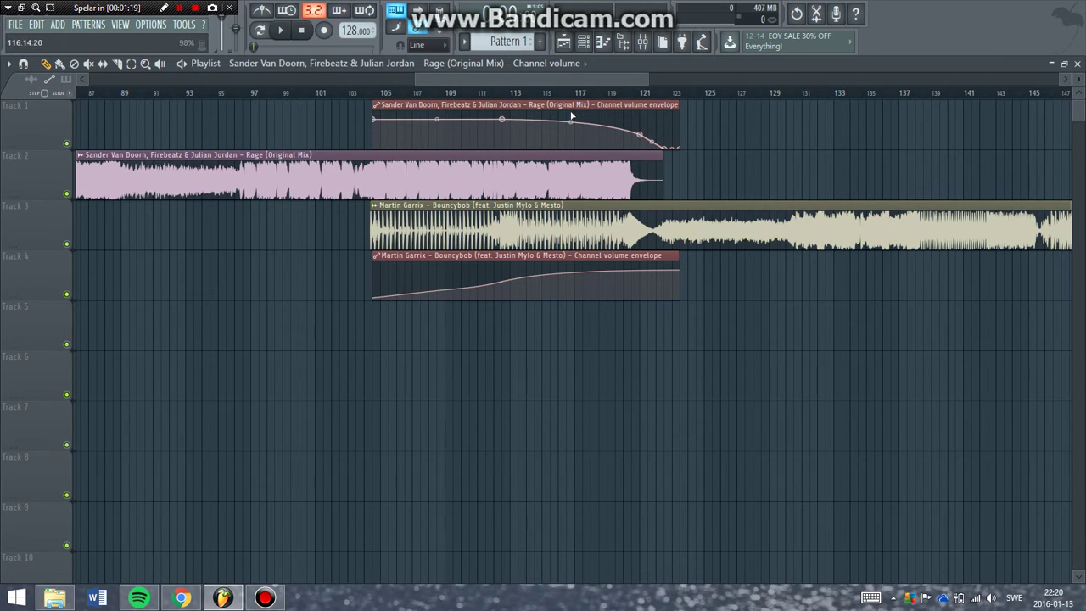
Delete the Rage volume envelope on Track 1 and the Bouncybob envelope on Track 4
{"action": "left_click_drag", "start_coordinate": [365, 97], "coordinate": [687, 219]}
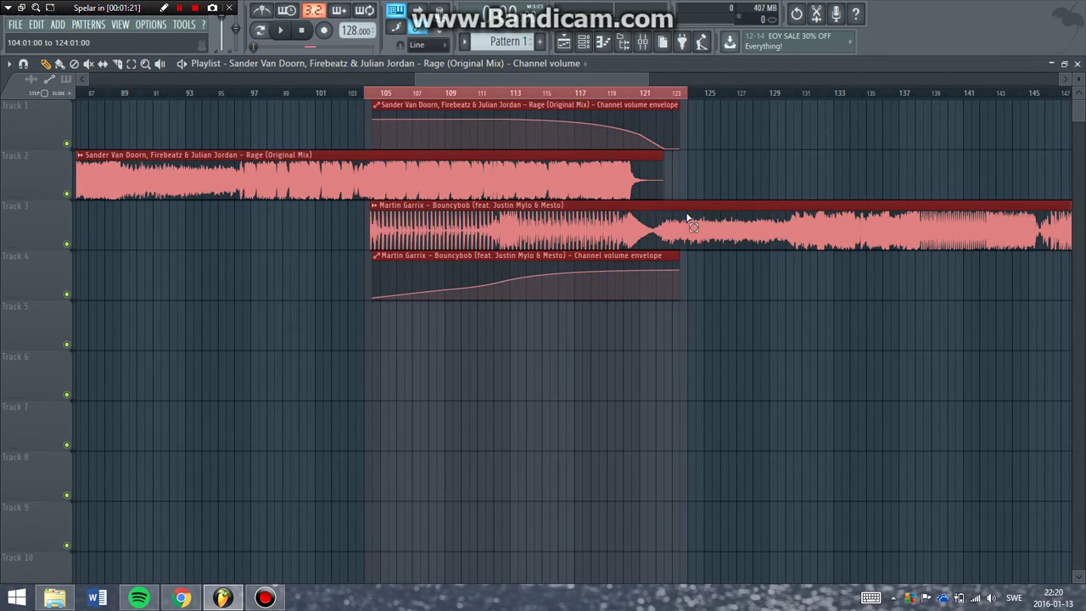
{"action": "left_click", "coordinate": [373, 165]}
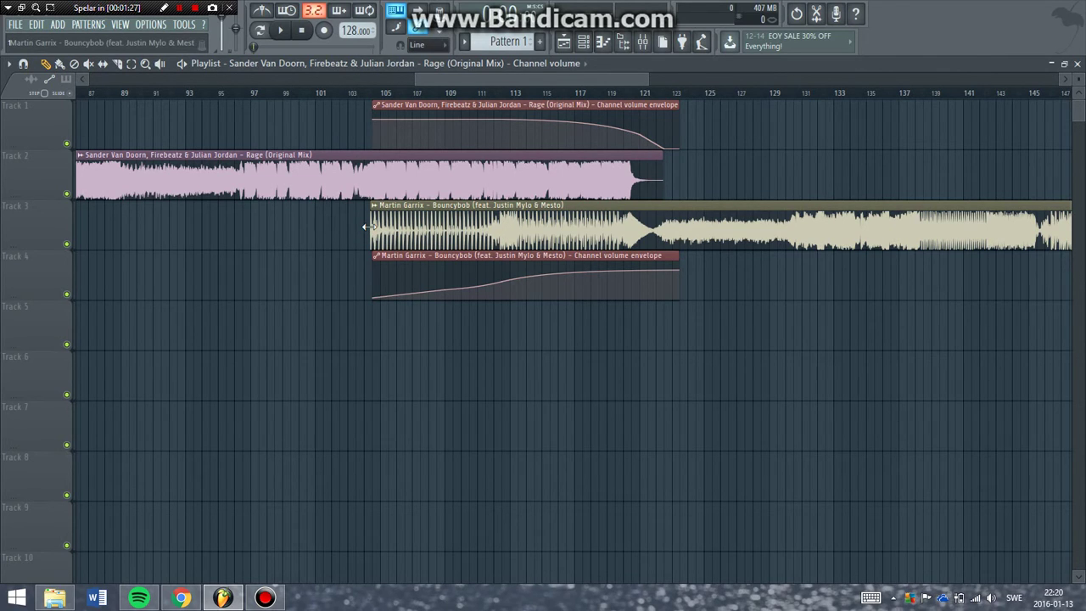
{"action": "right_click", "coordinate": [421, 112]}
{"action": "right_click", "coordinate": [432, 265]}
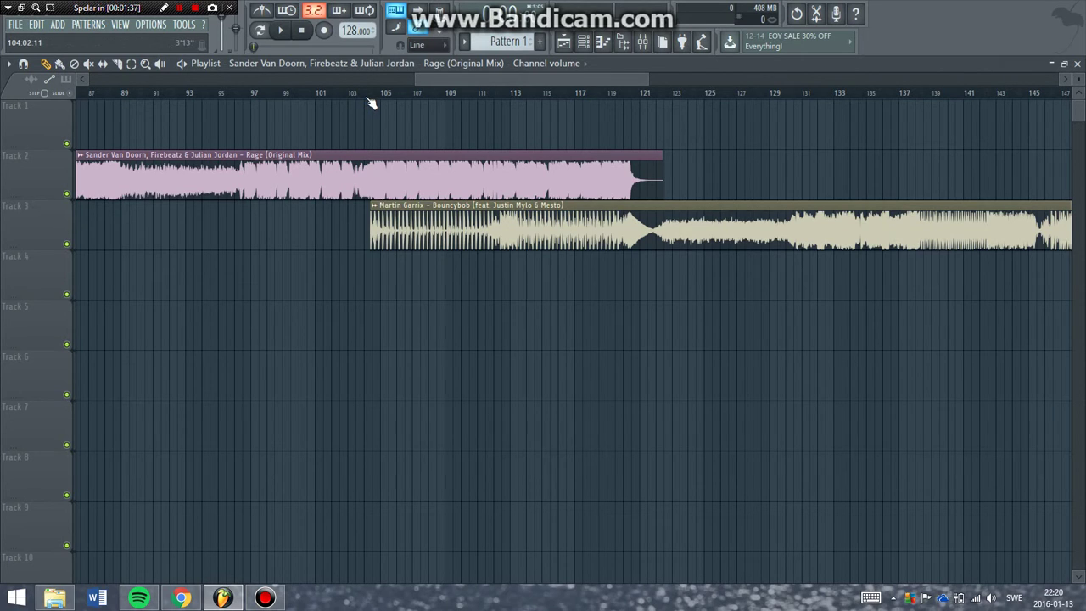
Crossfade Bouncybob with Rage (Original Mix) over bars 104–122 and move the envelope to Track 4
{"action": "left_click_drag", "start_coordinate": [369, 97], "coordinate": [662, 141]}
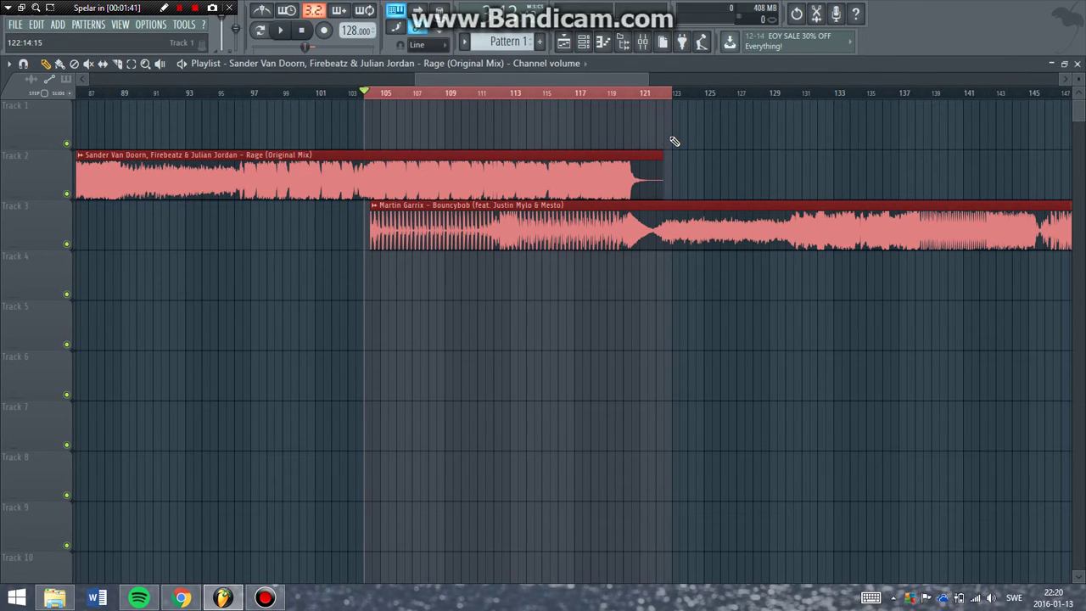
{"action": "left_click", "coordinate": [675, 141]}
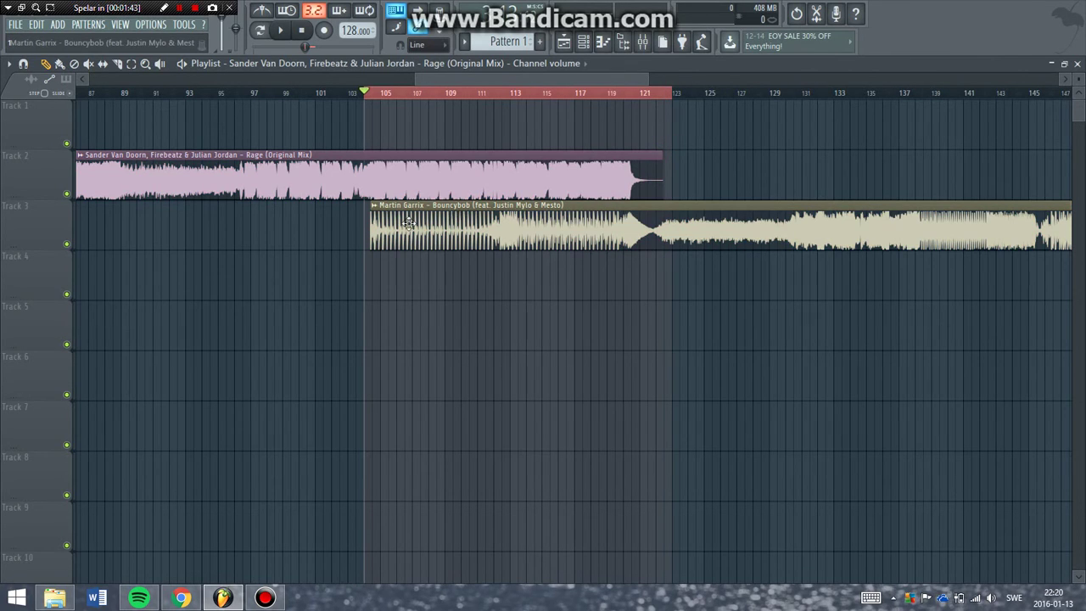
{"action": "left_click", "coordinate": [373, 212]}
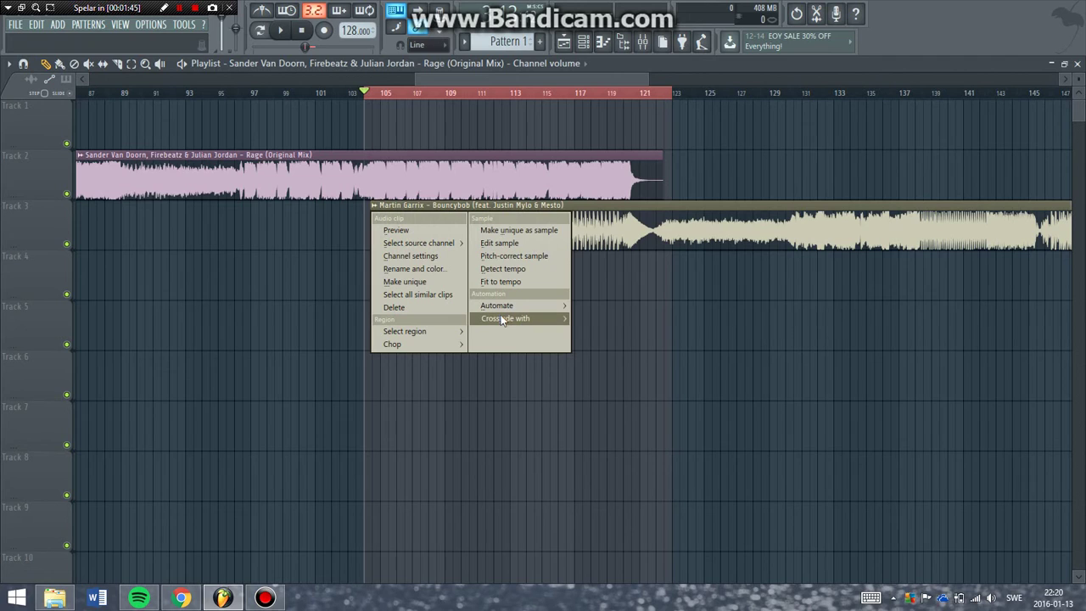
{"action": "mouse_move", "coordinate": [501, 321]}
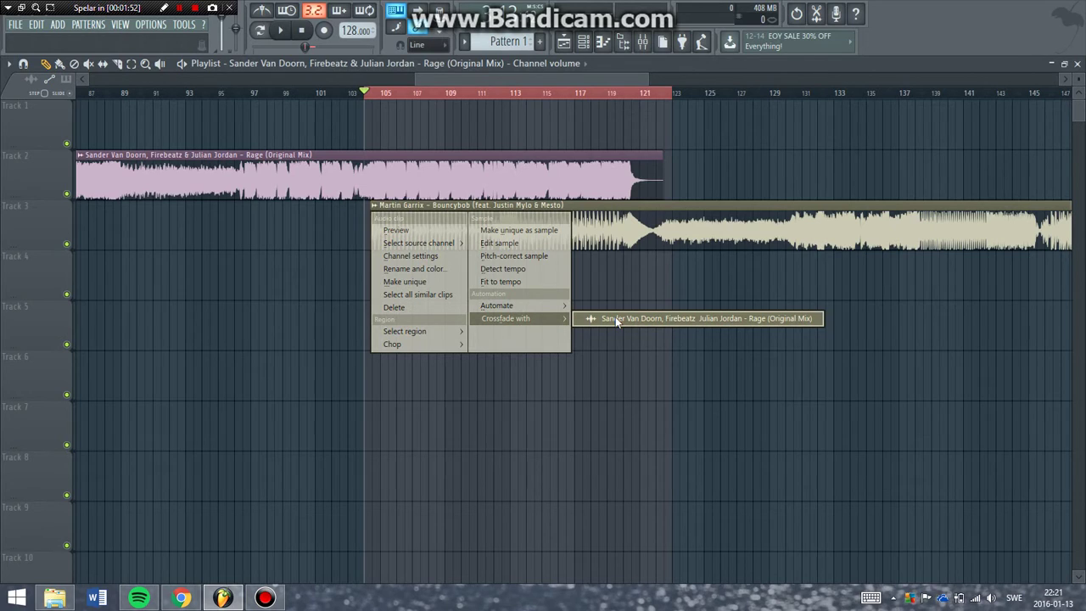
{"action": "left_click", "coordinate": [615, 318]}
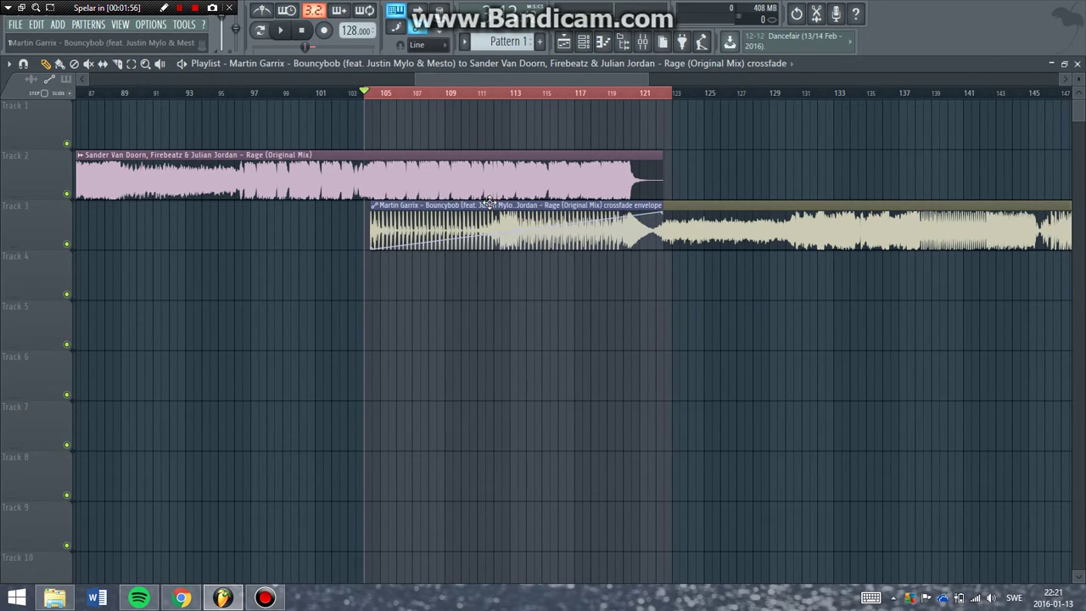
{"action": "left_click_drag", "start_coordinate": [490, 204], "coordinate": [498, 274]}
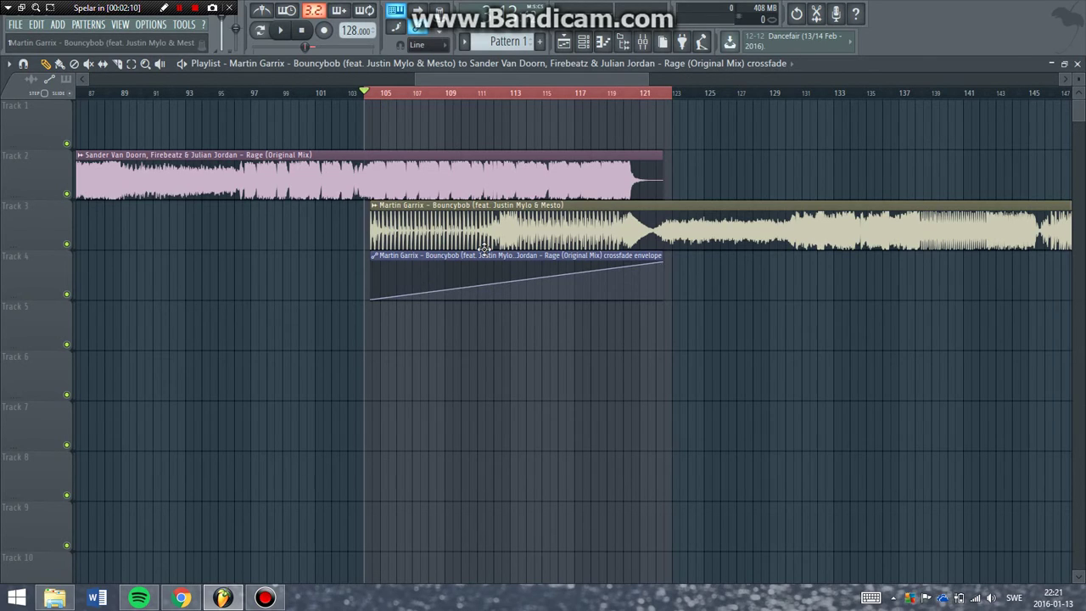
Play the crossfade from bar 105, then pull the envelope's end point to just before bar 122
{"action": "left_click", "coordinate": [378, 96]}
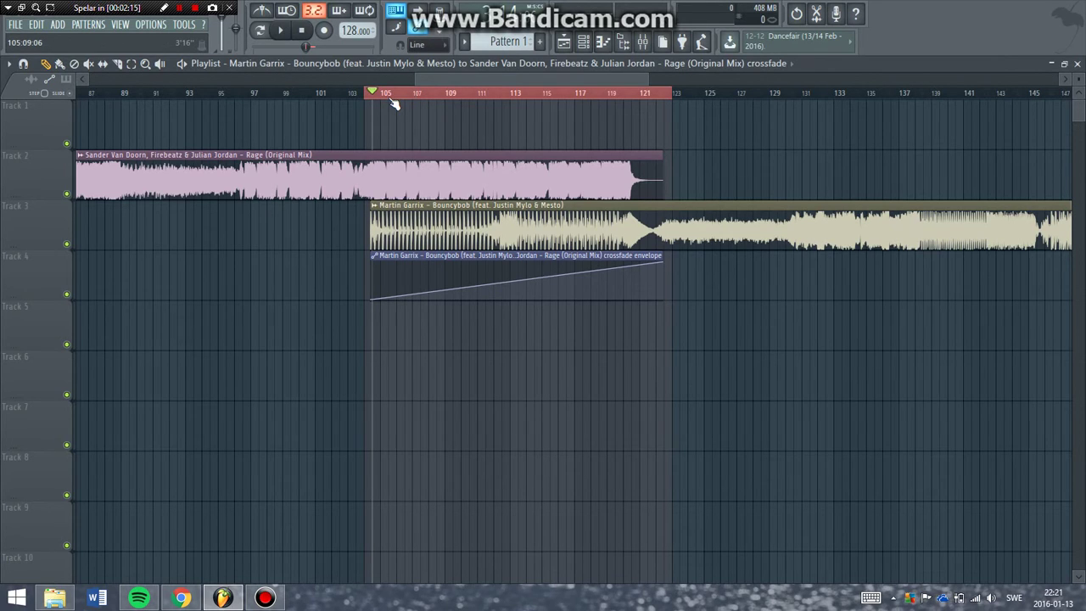
{"action": "key", "text": "space"}
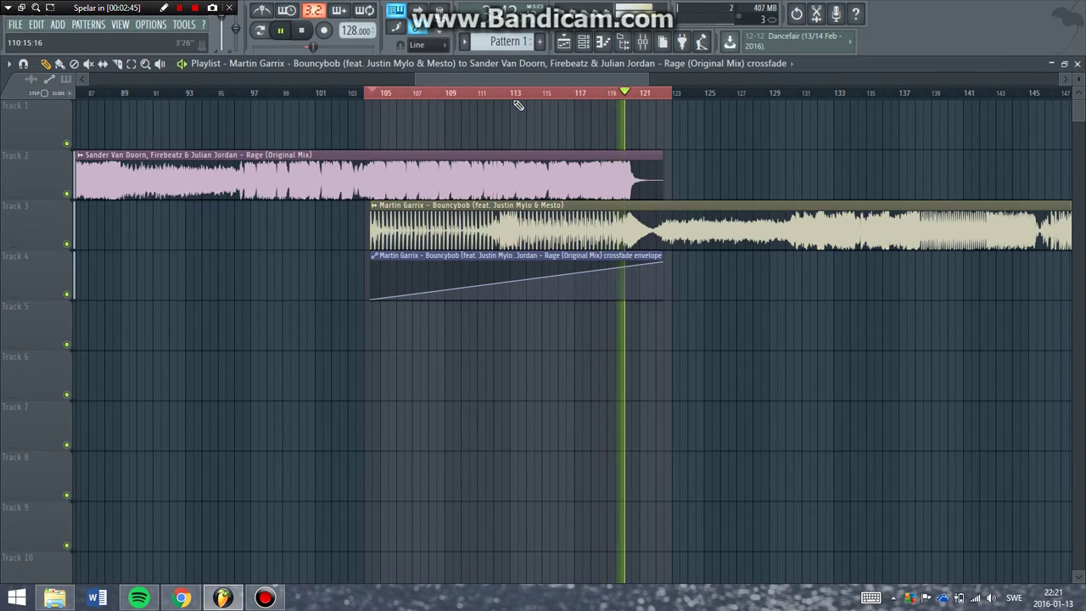
{"action": "key", "text": "space"}
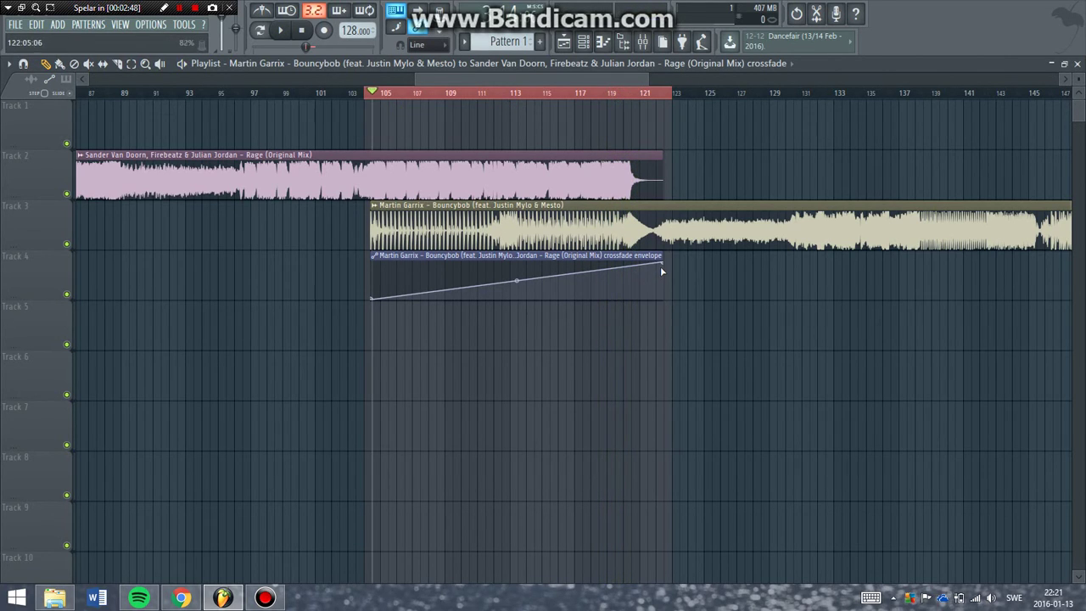
{"action": "mouse_move", "coordinate": [662, 265]}
{"action": "left_mouse_down"}
{"action": "mouse_move", "coordinate": [592, 270]}
{"action": "mouse_move", "coordinate": [654, 264]}
{"action": "left_mouse_up"}
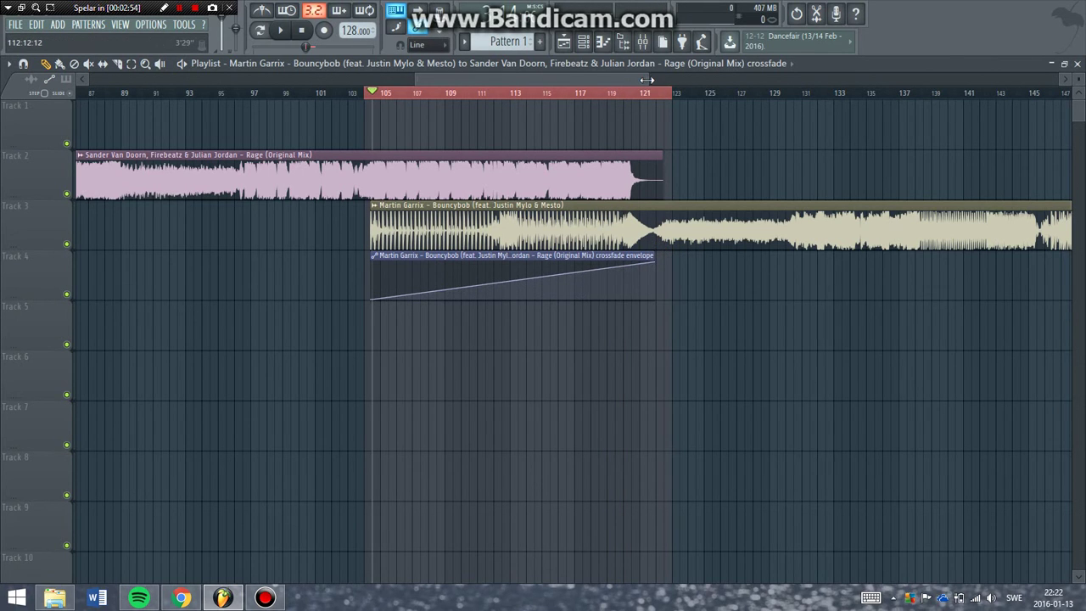
{"action": "left_click_drag", "start_coordinate": [646, 80], "coordinate": [534, 92]}
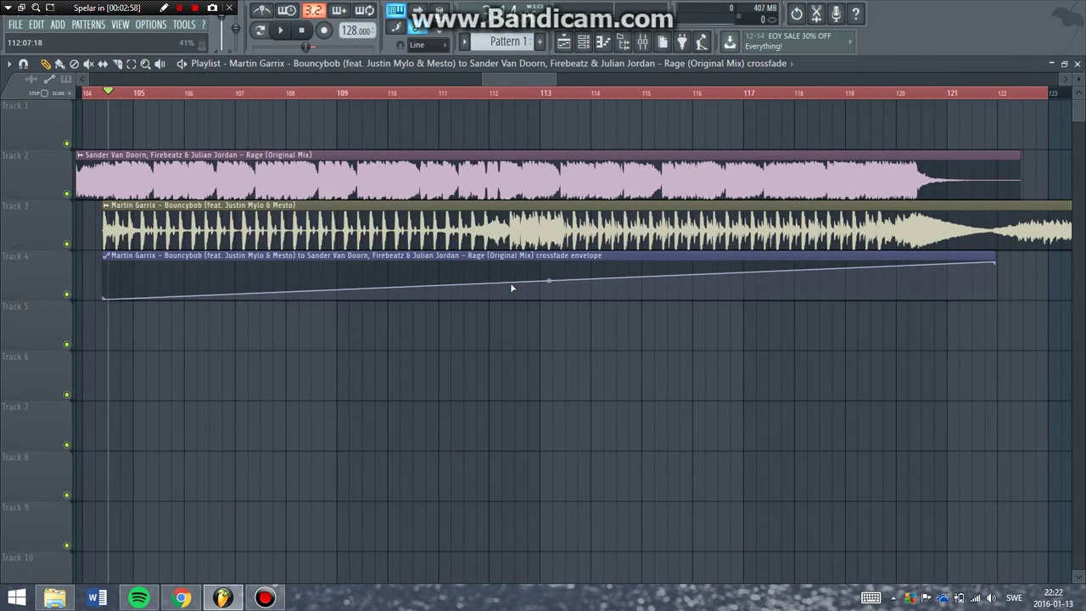
Add envelope points near bars 112 and 120 and extend the last point past bar 121
{"action": "left_click", "coordinate": [489, 94]}
{"action": "key", "text": "space"}
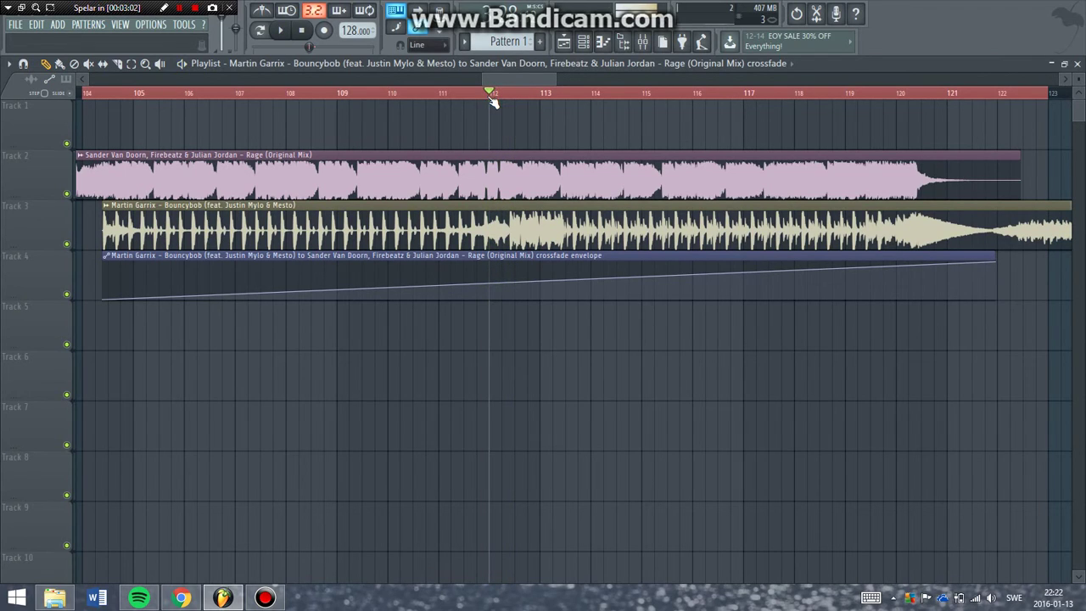
{"action": "left_click", "coordinate": [510, 282]}
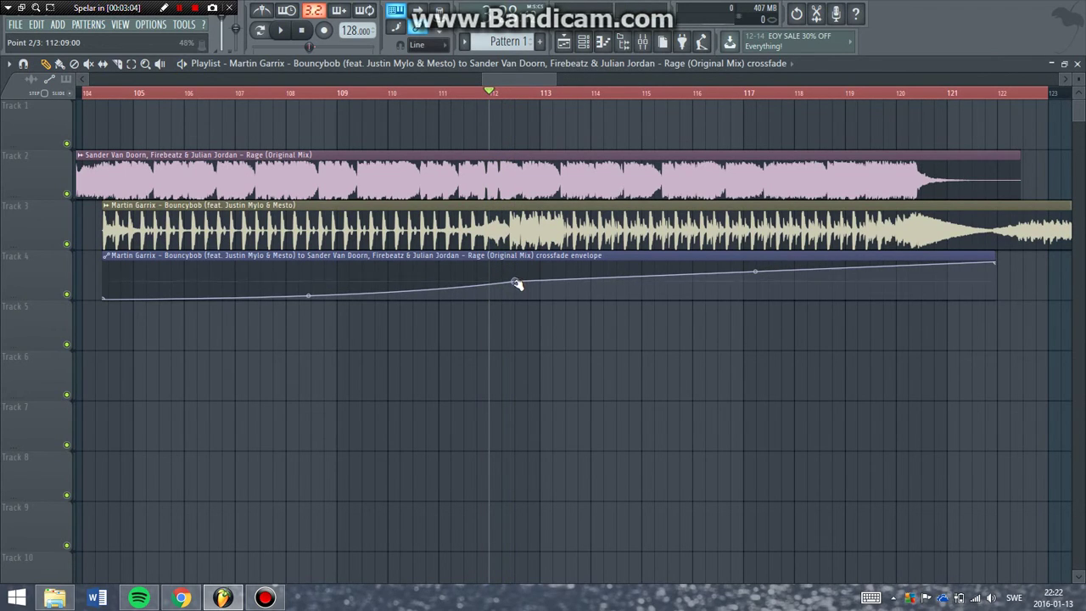
{"action": "left_click", "coordinate": [512, 283]}
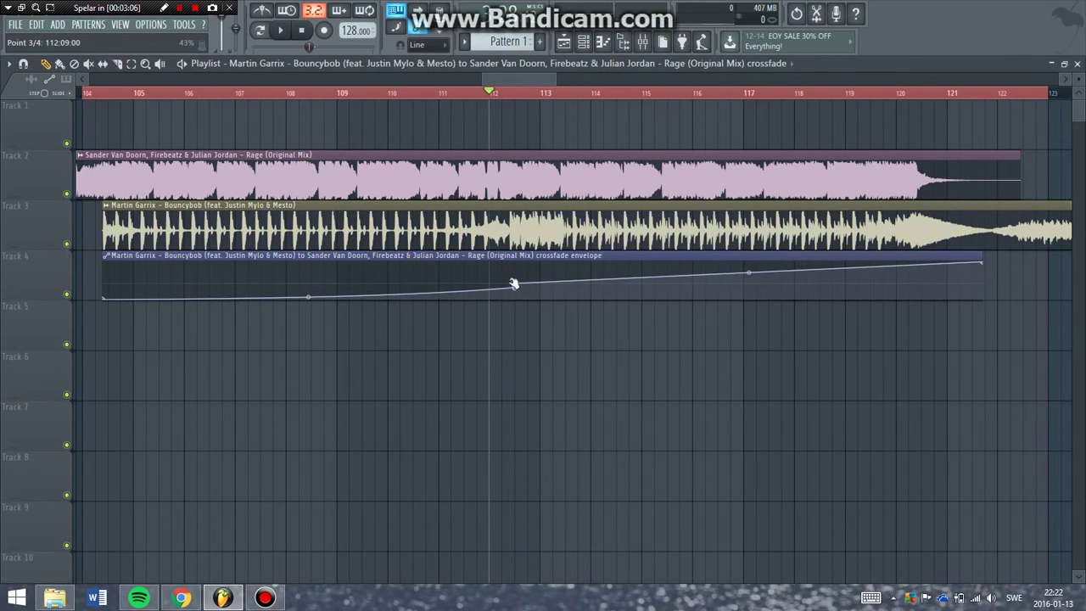
{"action": "left_click", "coordinate": [898, 273]}
{"action": "mouse_move", "coordinate": [994, 264]}
{"action": "left_mouse_down"}
{"action": "mouse_move", "coordinate": [1003, 262]}
{"action": "mouse_move", "coordinate": [983, 263]}
{"action": "left_mouse_up"}
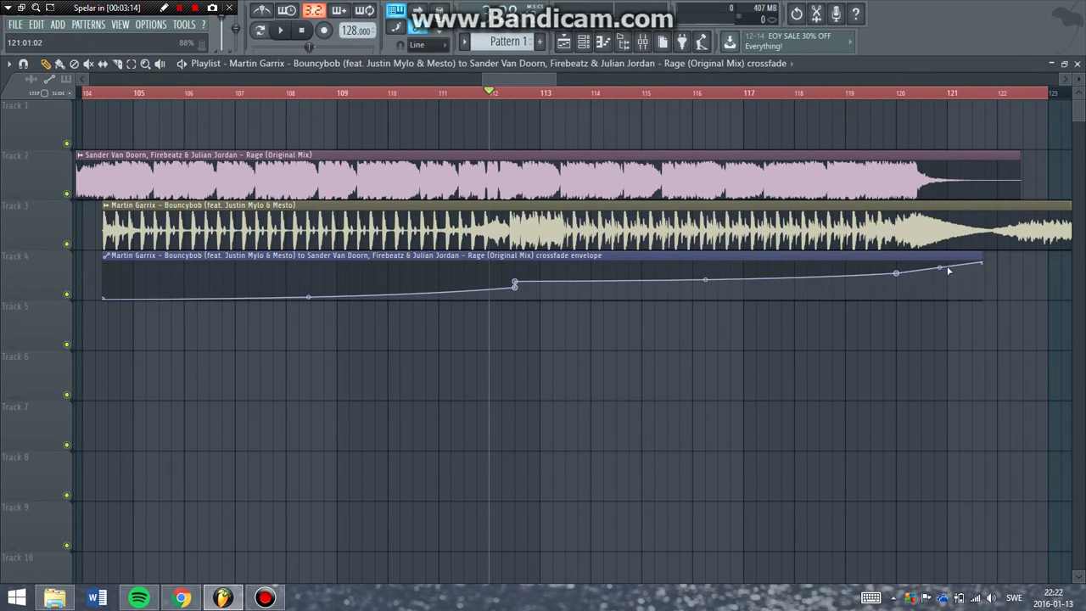
{"action": "right_click", "coordinate": [871, 280]}
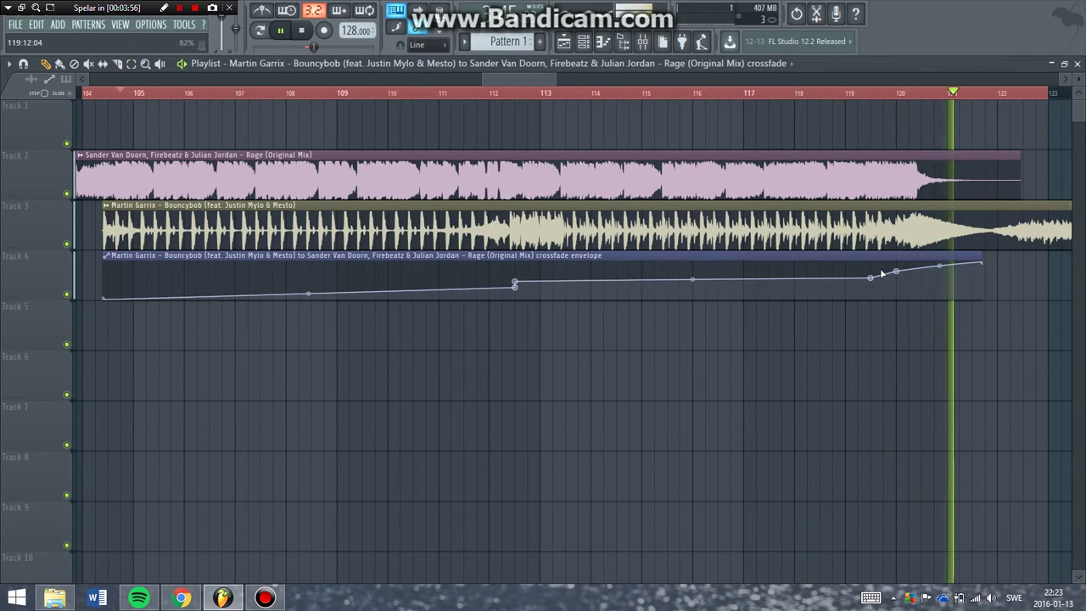
Shift the late envelope point further right, play the transition from bar 119, then zoom in
{"action": "left_click_drag", "start_coordinate": [898, 274], "coordinate": [913, 270]}
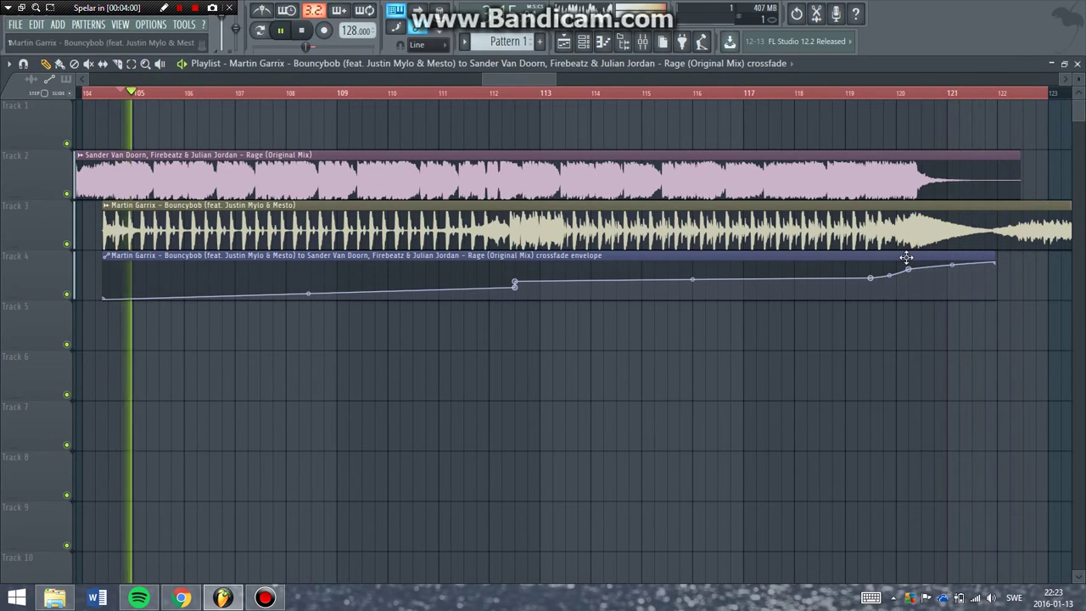
{"action": "left_click", "coordinate": [853, 95]}
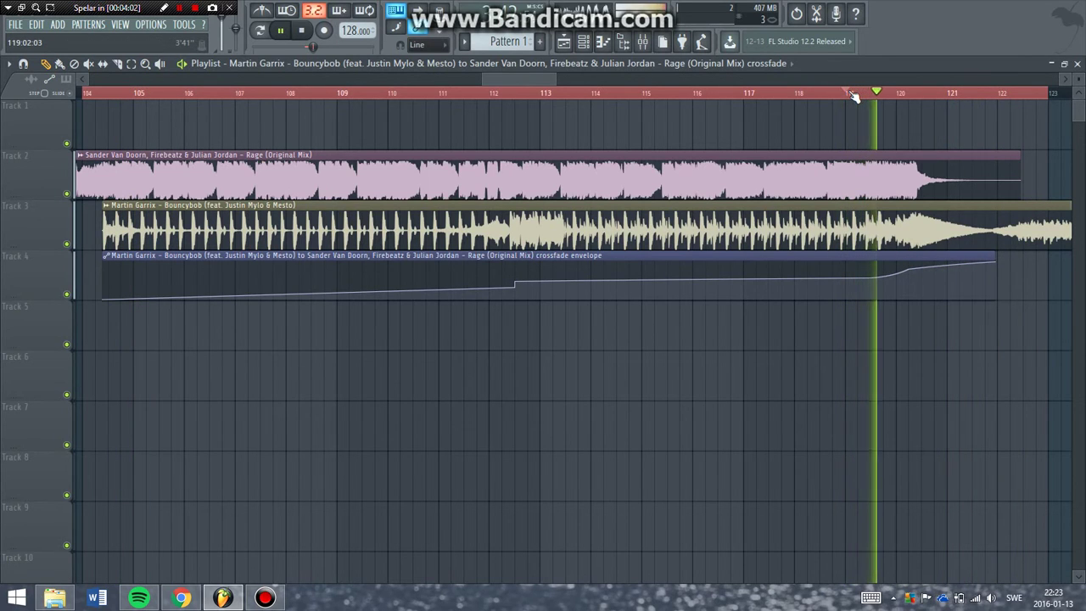
{"action": "key", "text": "space"}
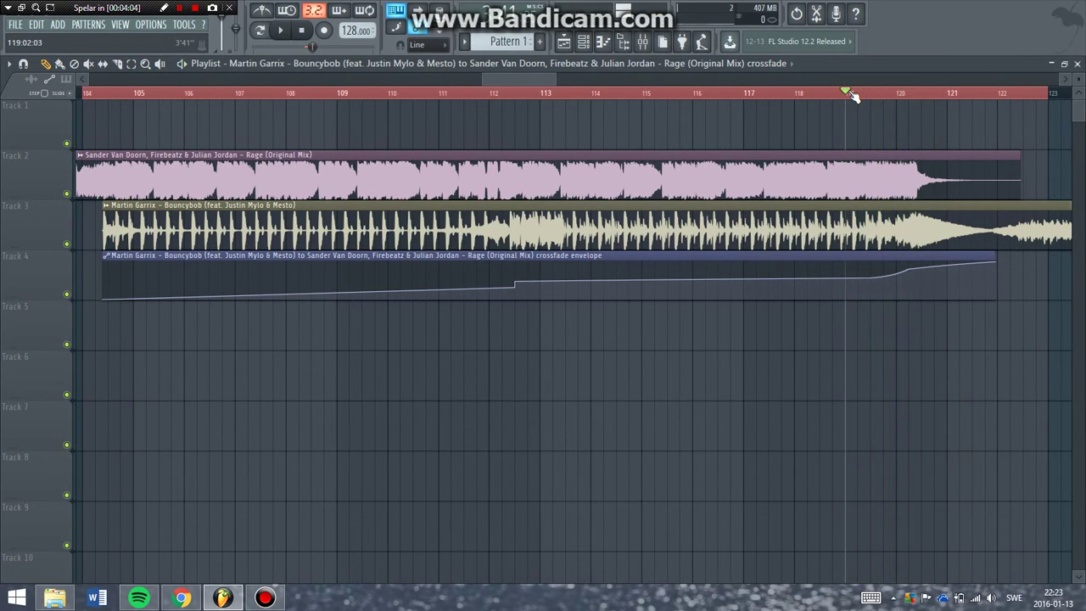
{"action": "left_click_drag", "start_coordinate": [562, 82], "coordinate": [514, 81]}
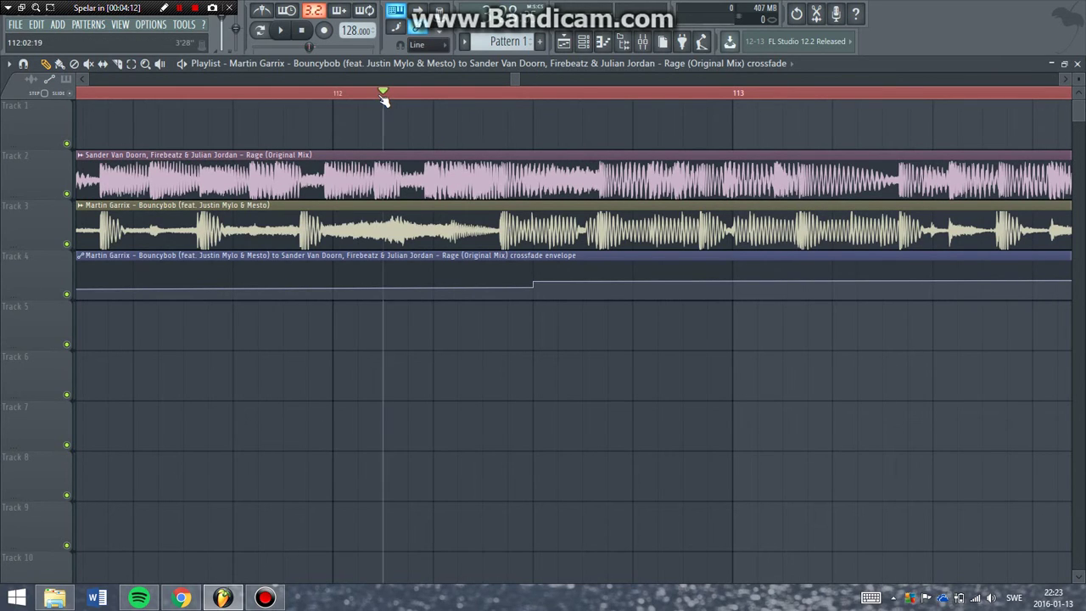
Copy the value of the crossfade envelope's second point while playing around bar 112
{"action": "key", "text": "space"}
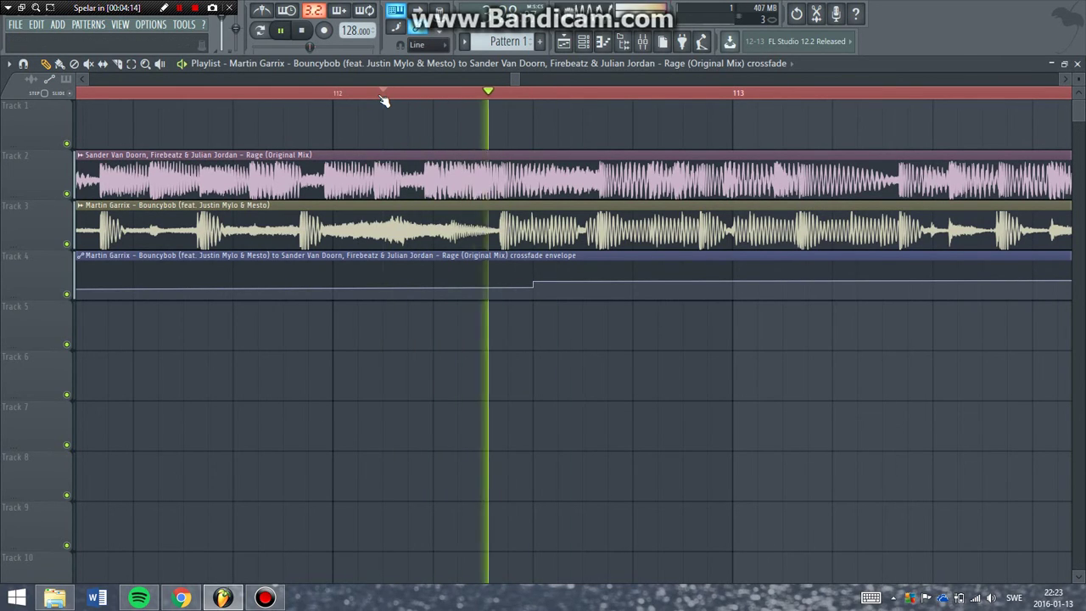
{"action": "right_click", "coordinate": [534, 285]}
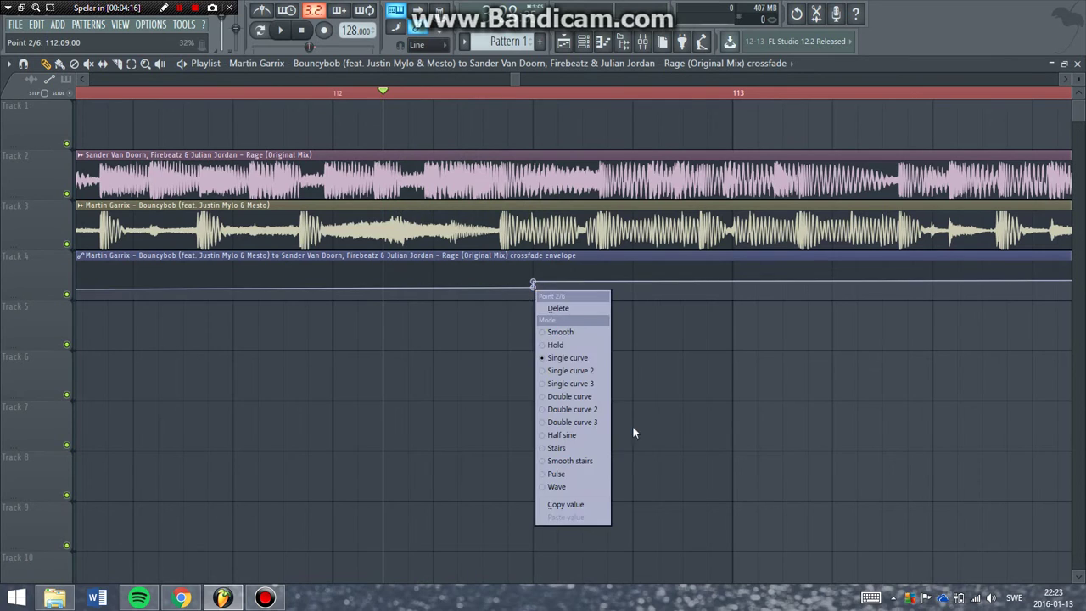
{"action": "left_click", "coordinate": [583, 504]}
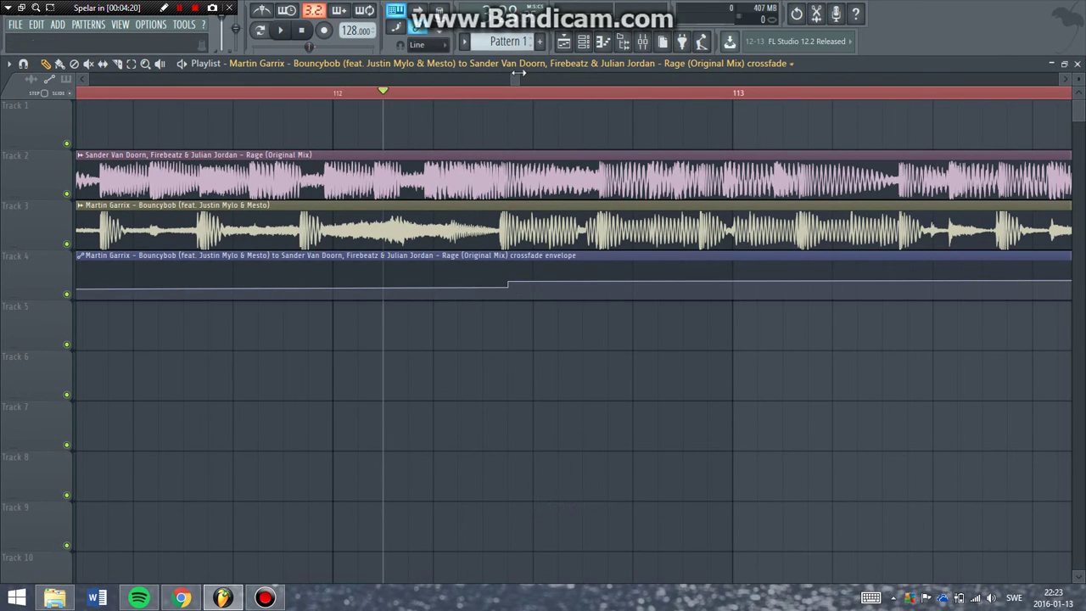
Set the playlist snap resolution to 1/4 step
{"action": "left_click_drag", "start_coordinate": [518, 74], "coordinate": [510, 77]}
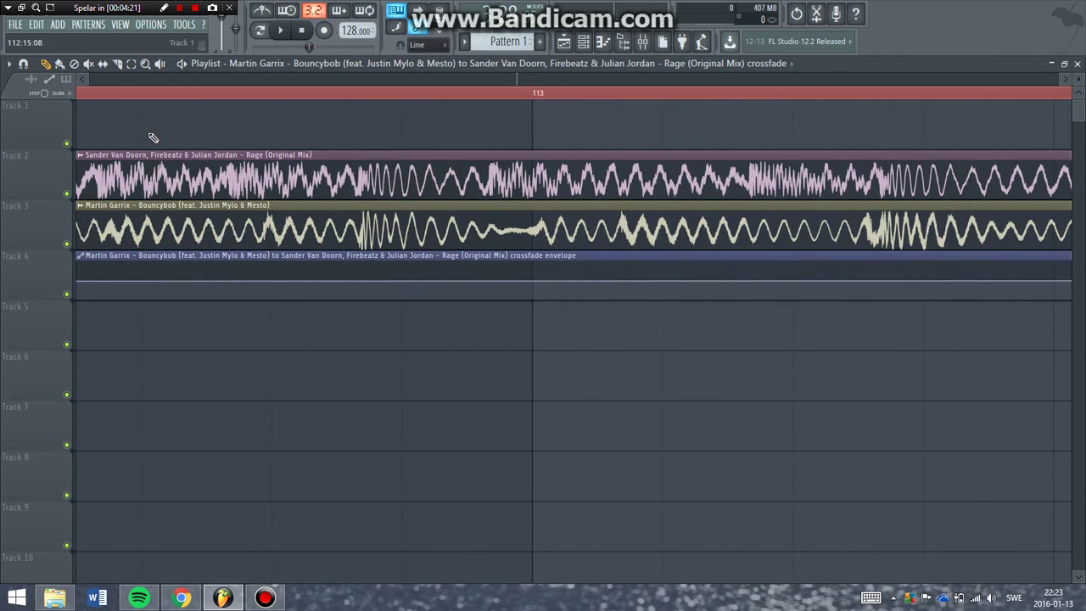
{"action": "left_click_drag", "start_coordinate": [83, 79], "coordinate": [82, 78]}
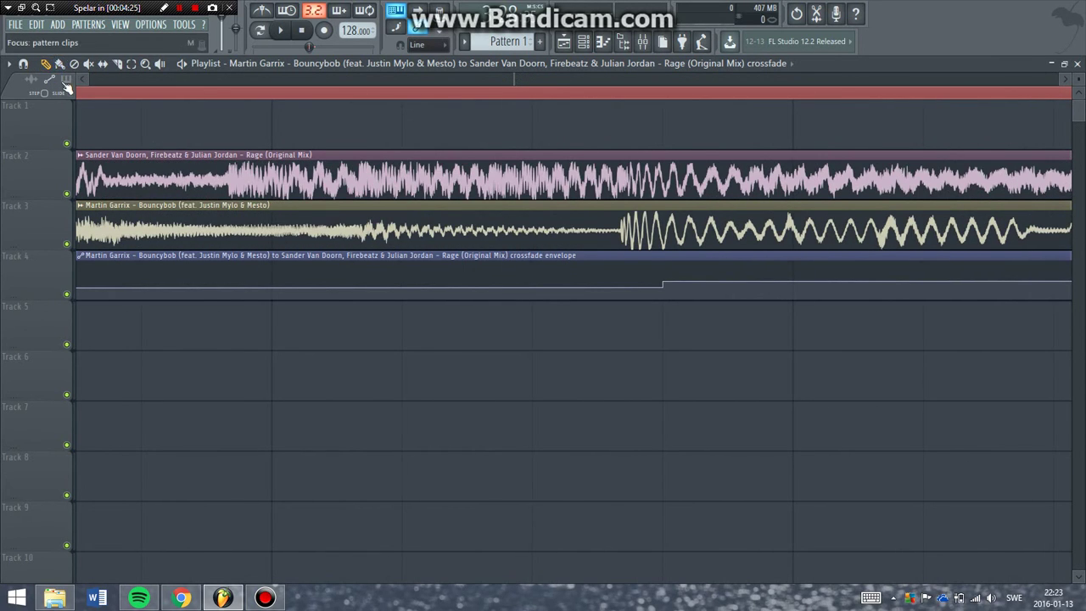
{"action": "left_click", "coordinate": [24, 65]}
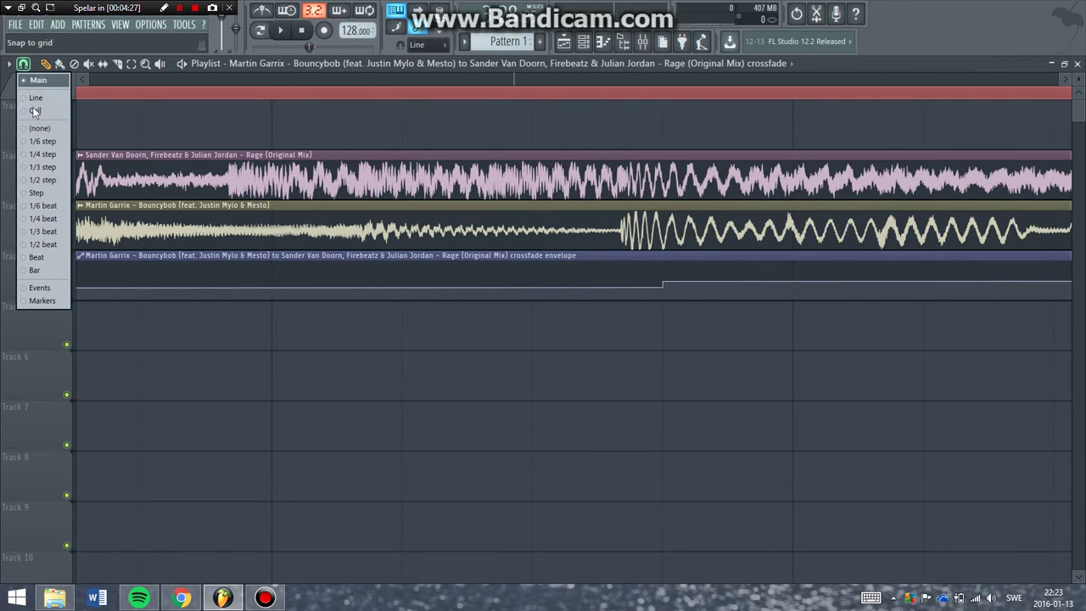
{"action": "left_click", "coordinate": [42, 155]}
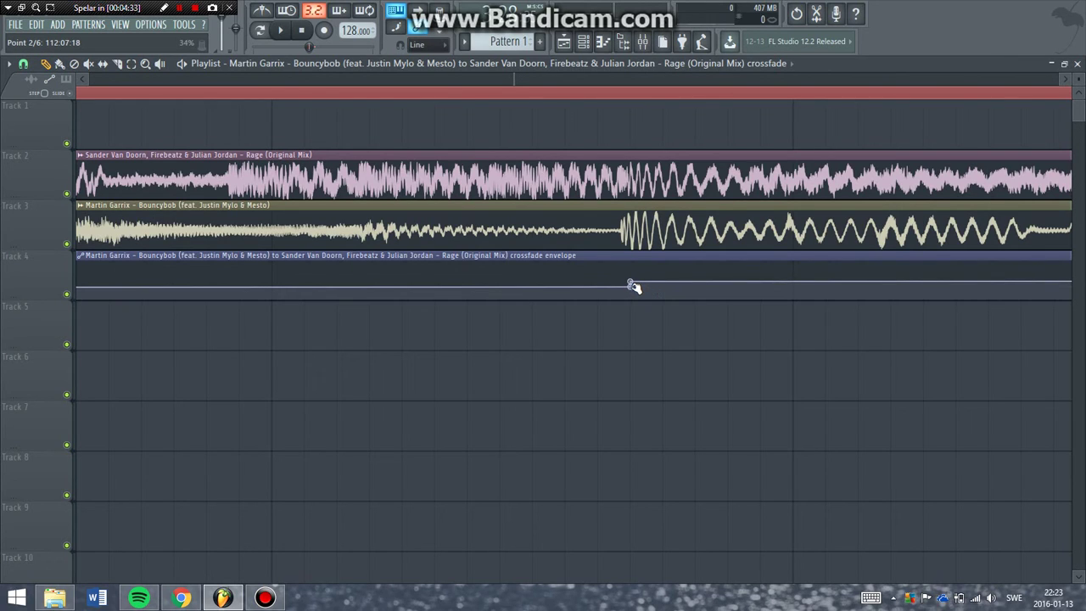
Paste the copied 32% value onto the envelope's second point
{"action": "right_click", "coordinate": [630, 283]}
{"action": "left_click", "coordinate": [680, 518]}
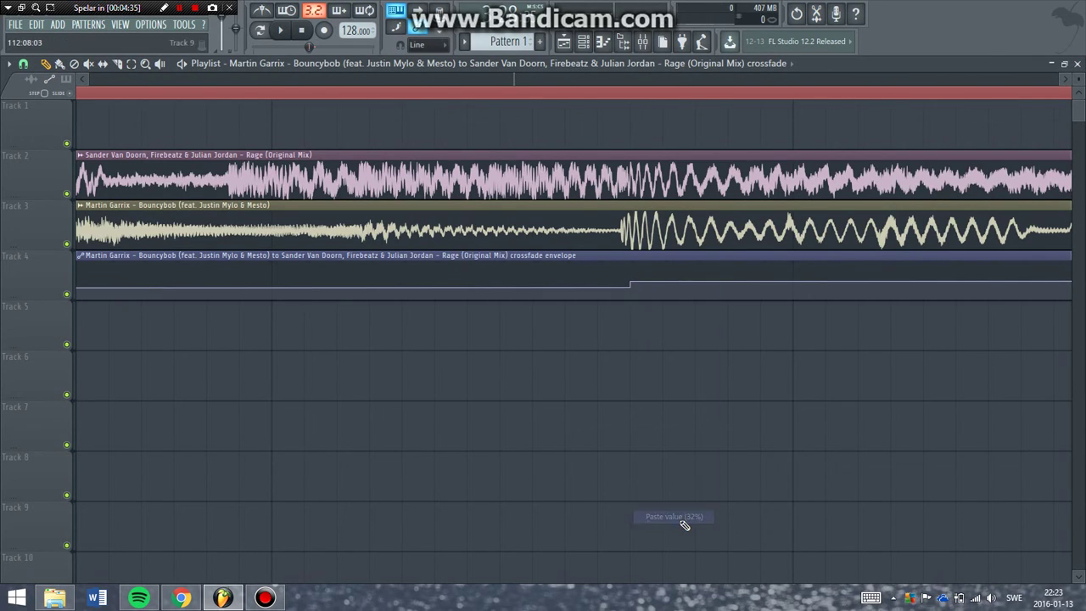
{"action": "left_click_drag", "start_coordinate": [515, 78], "coordinate": [481, 83]}
Trim the Track 3 Bouncybob clip's start slightly later while playing from bar 105
{"action": "left_click", "coordinate": [28, 66]}
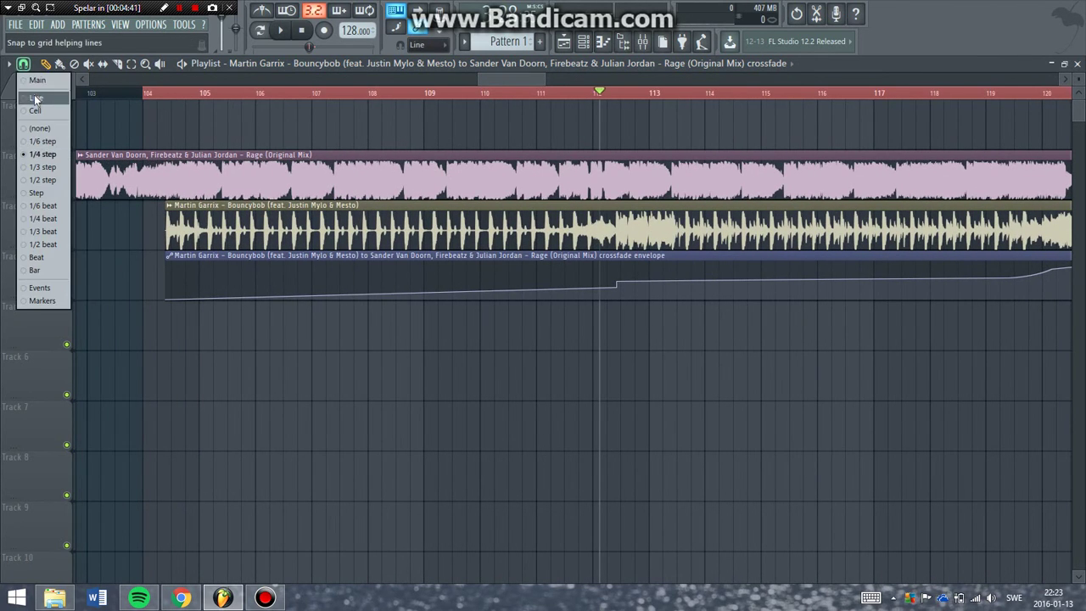
{"action": "left_click", "coordinate": [39, 104]}
{"action": "scroll", "coordinate": [543, 76], "scroll_direction": "right", "scroll_amount": 4}
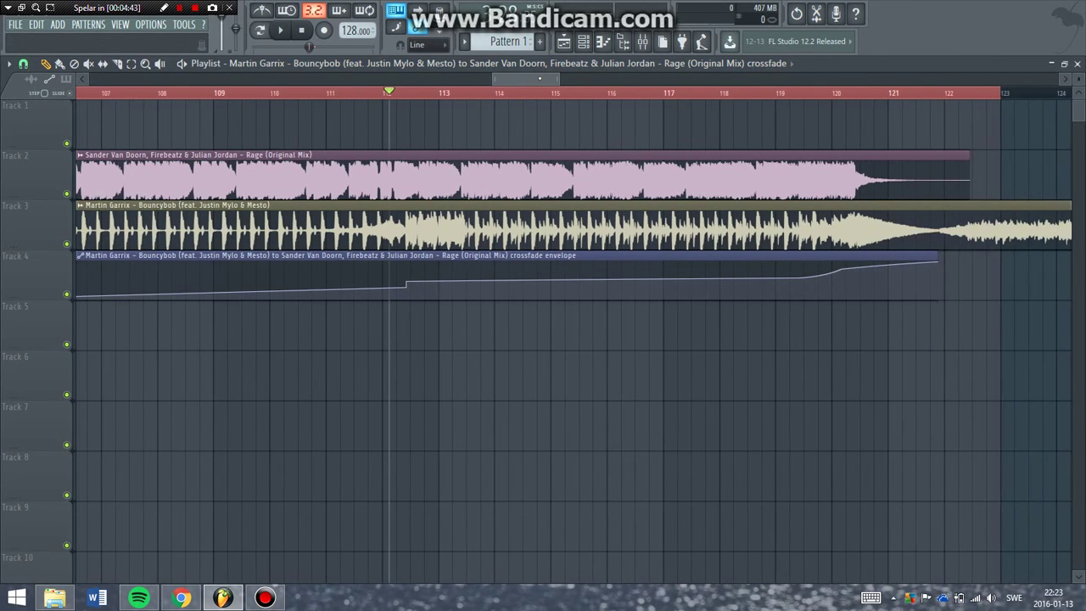
{"action": "left_click_drag", "start_coordinate": [481, 82], "coordinate": [463, 82]}
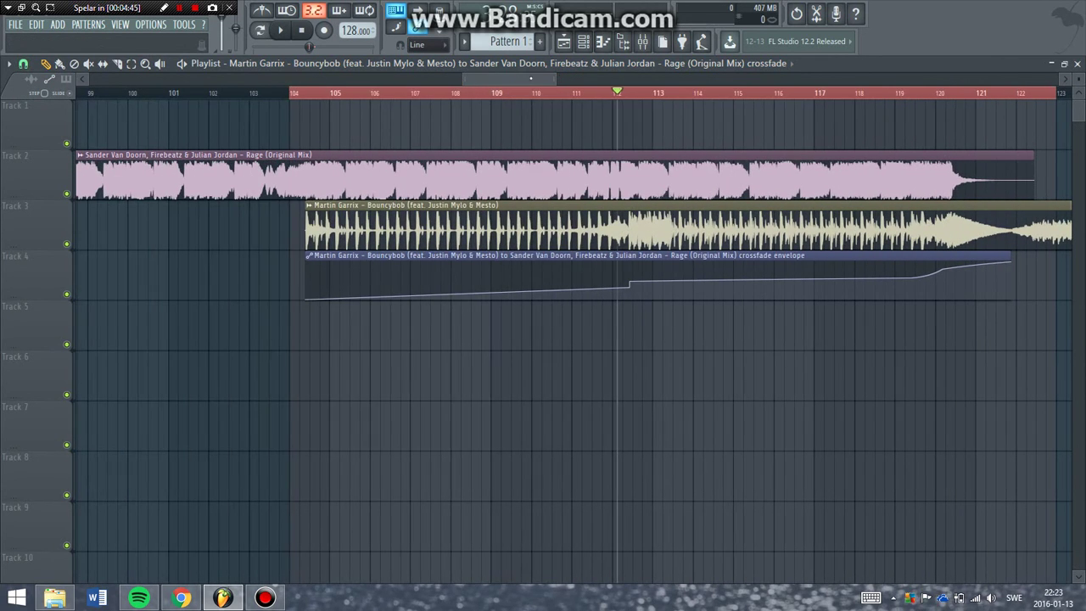
{"action": "left_click_drag", "start_coordinate": [552, 77], "coordinate": [557, 81]}
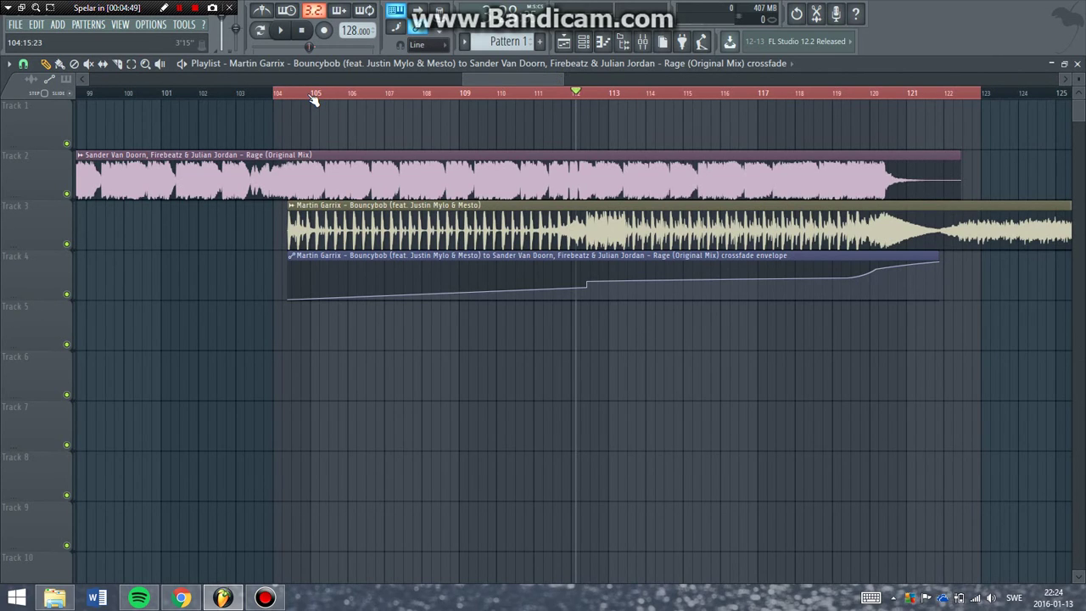
{"action": "key", "text": "space"}
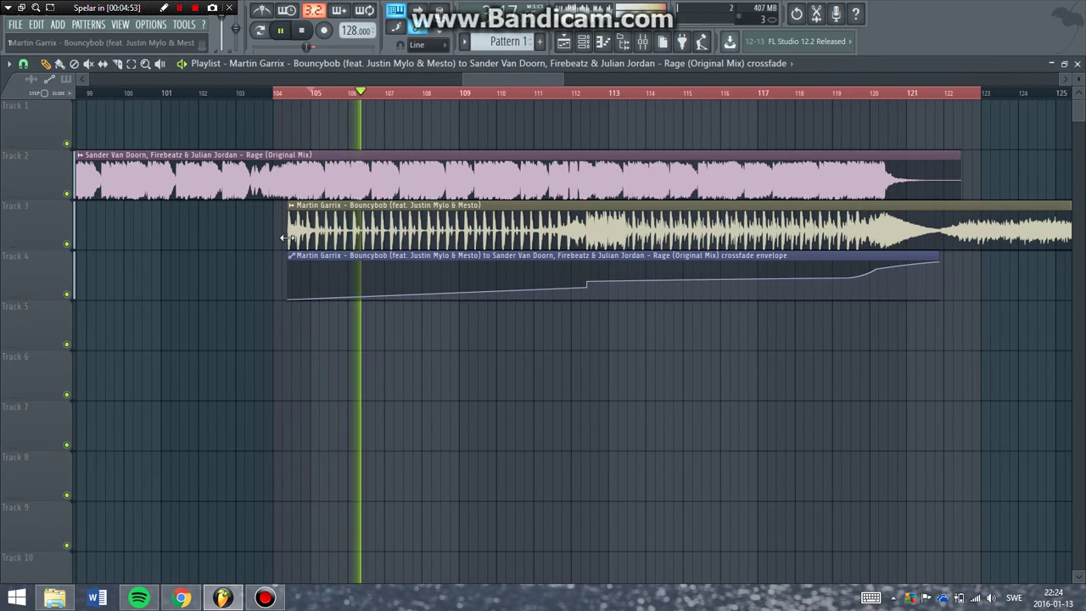
{"action": "left_click_drag", "start_coordinate": [288, 237], "coordinate": [291, 237]}
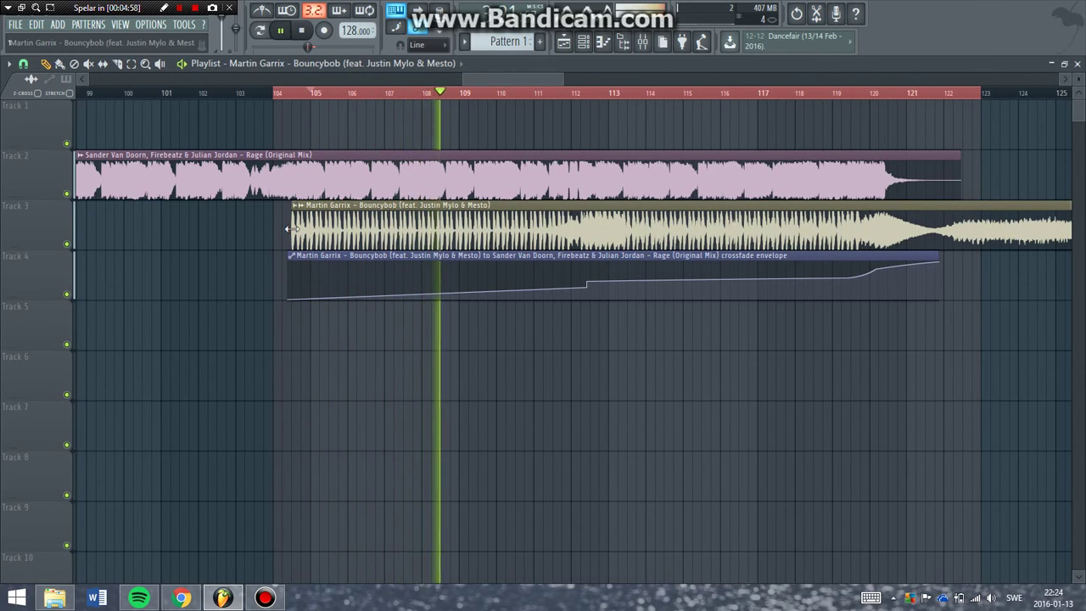
{"action": "key", "text": "space"}
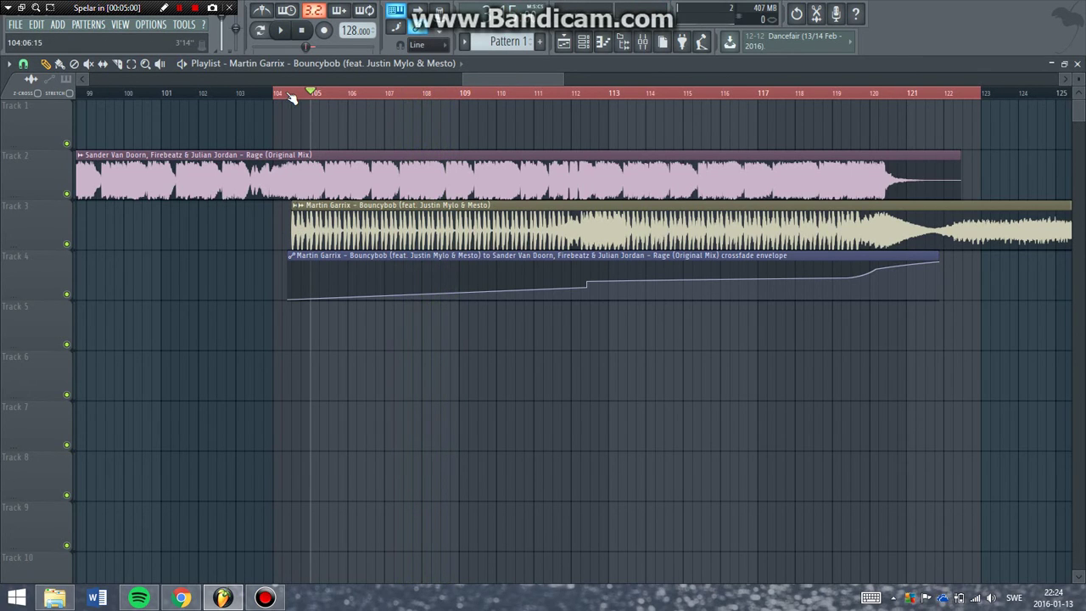